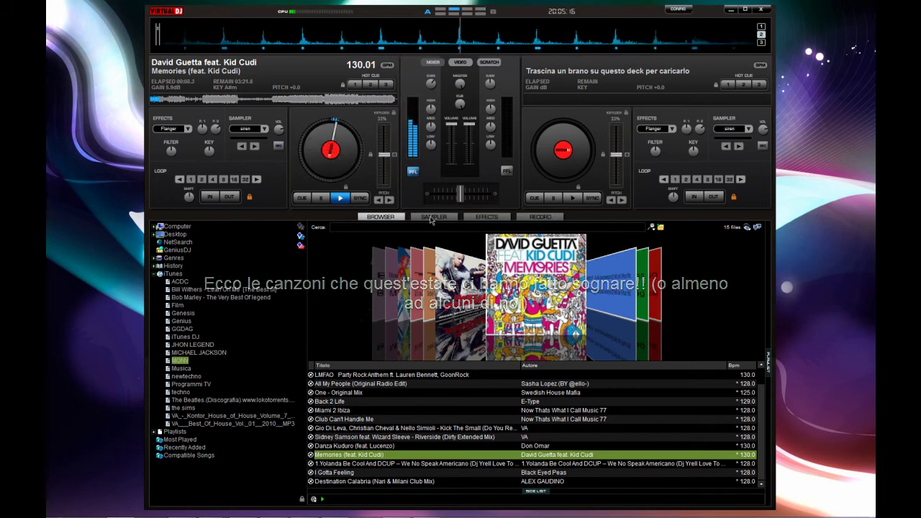
Trigger the siren sample in the sampler and lower its volume fader nearly to the minimum.
{"action": "key", "text": "ctrl+tab"}
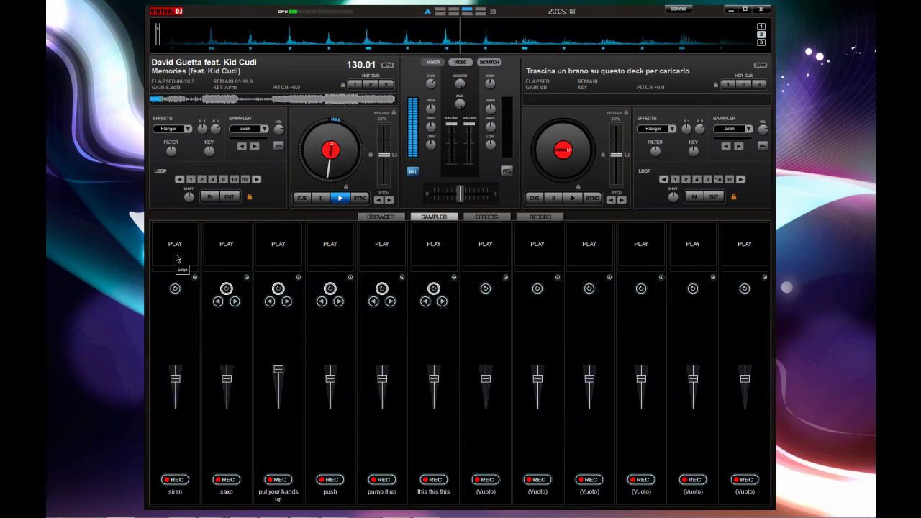
{"action": "left_click_drag", "start_coordinate": [174, 378], "coordinate": [174, 394]}
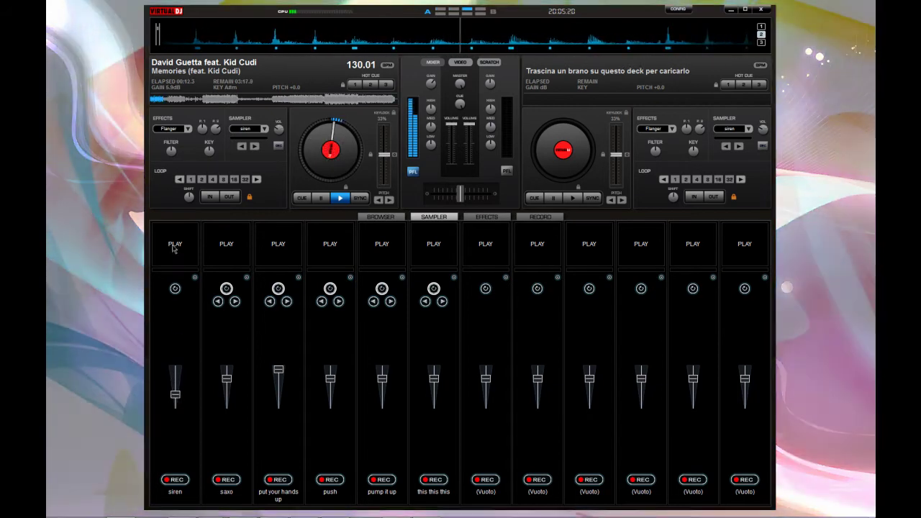
{"action": "left_click", "coordinate": [174, 252]}
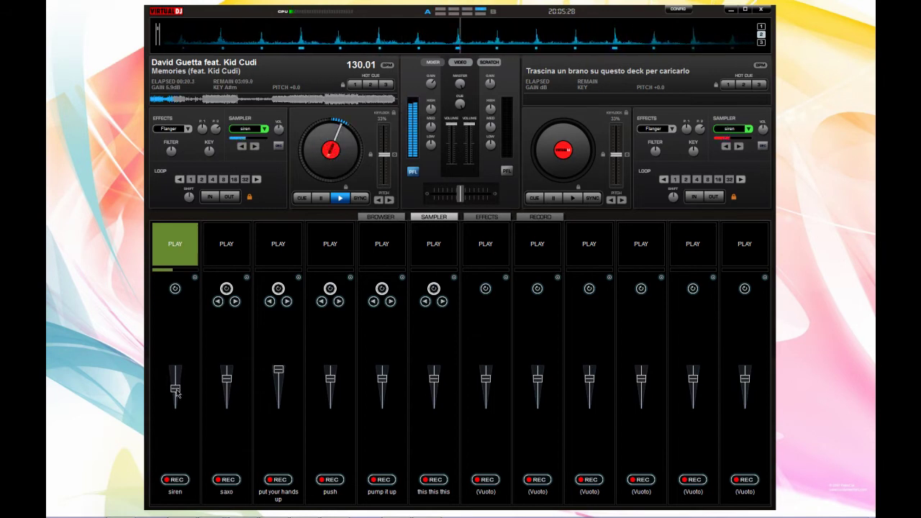
{"action": "left_click_drag", "start_coordinate": [175, 401], "coordinate": [177, 407]}
{"action": "left_click", "coordinate": [187, 259]}
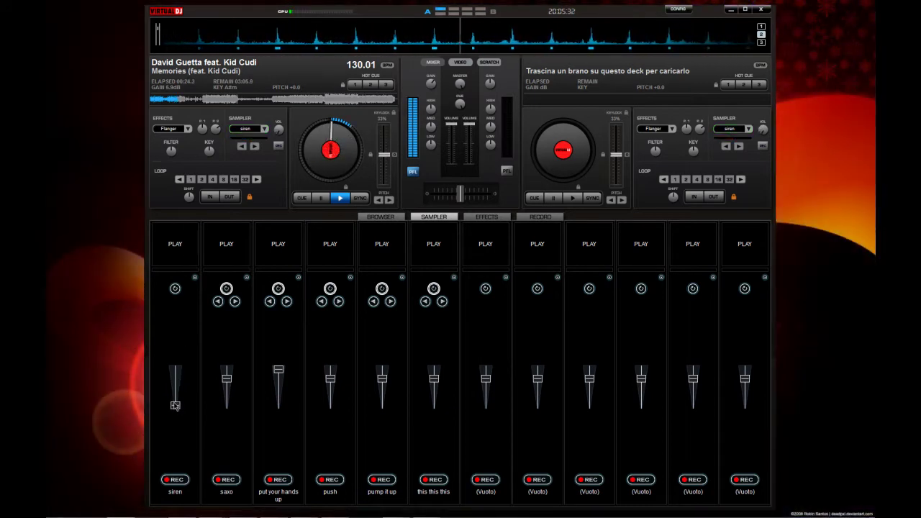
Go back to the track browser and load I Gotta Feeling by Black Eyed Peas onto deck 2.
{"action": "left_click", "coordinate": [380, 218]}
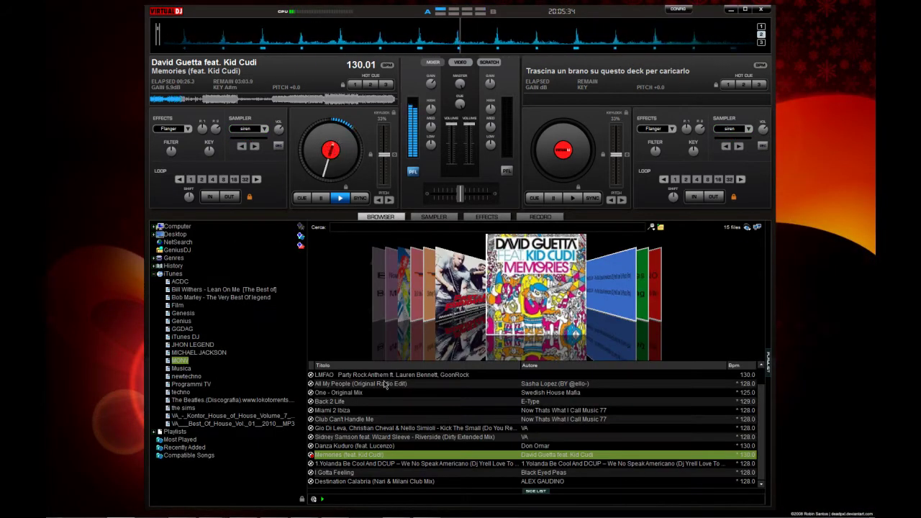
{"action": "left_click", "coordinate": [341, 437]}
{"action": "left_click", "coordinate": [324, 473]}
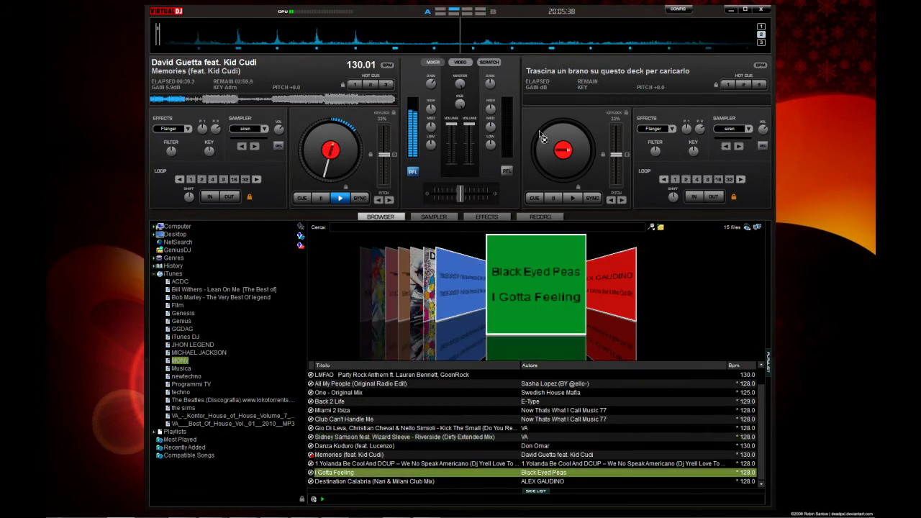
{"action": "left_click_drag", "start_coordinate": [561, 146], "coordinate": [562, 147]}
Sync deck 2 to deck 1 and start I Gotta Feeling with deck 2's volume fader fully down.
{"action": "left_click", "coordinate": [592, 200]}
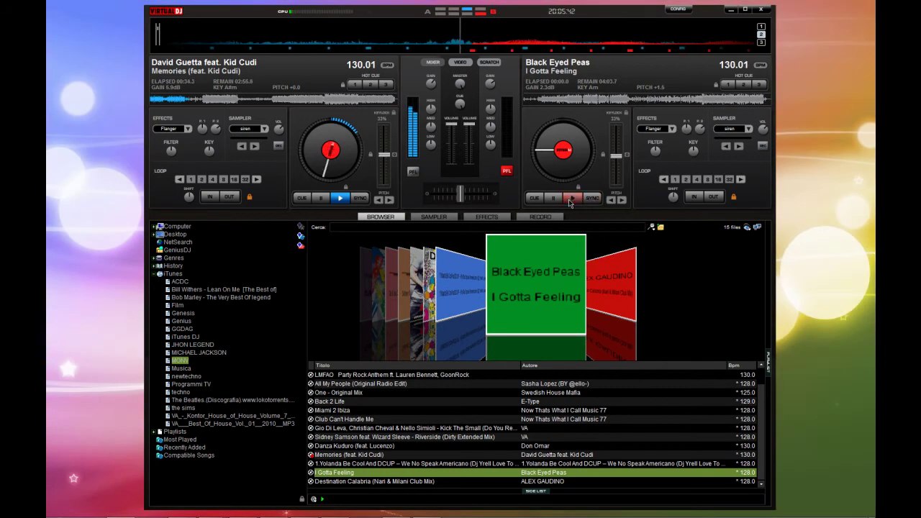
{"action": "left_click_drag", "start_coordinate": [472, 133], "coordinate": [470, 164]}
{"action": "left_click", "coordinate": [573, 199]}
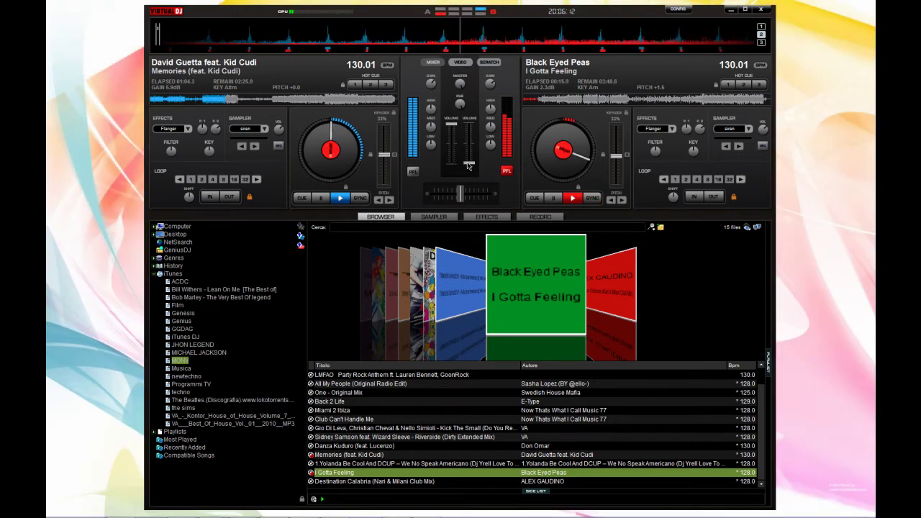
Fade the volume over from deck 1 to deck 2 and raise deck 2's gain to 3.3 dB.
{"action": "mouse_move", "coordinate": [469, 166]}
{"action": "left_mouse_down"}
{"action": "mouse_move", "coordinate": [469, 127]}
{"action": "mouse_move", "coordinate": [452, 131]}
{"action": "mouse_move", "coordinate": [453, 167]}
{"action": "left_mouse_up"}
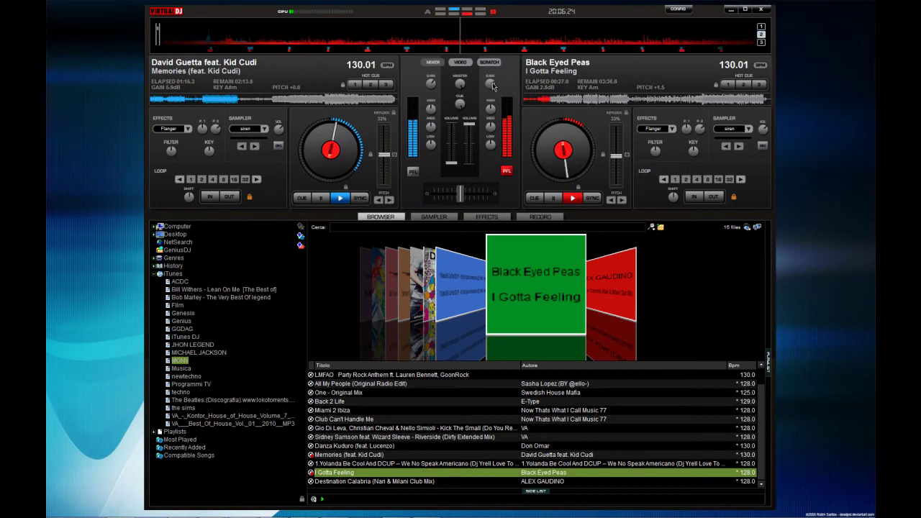
{"action": "mouse_move", "coordinate": [492, 87]}
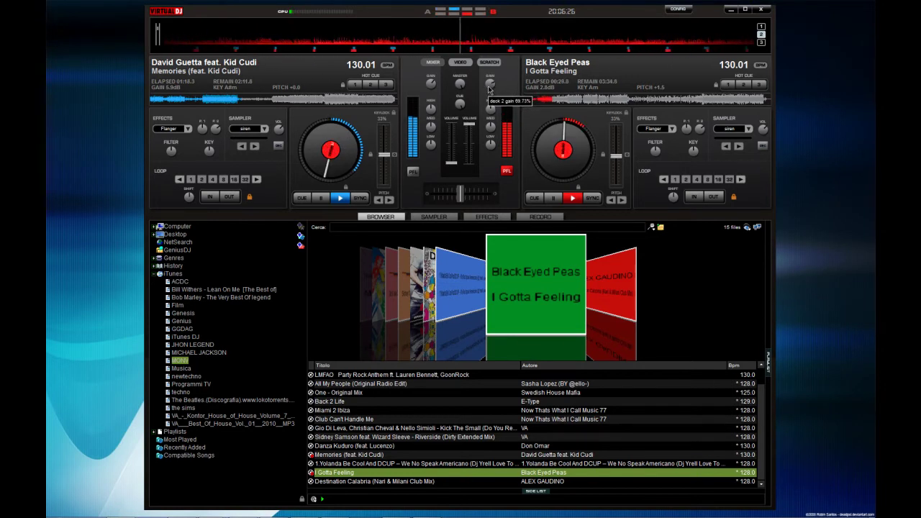
{"action": "left_click_drag", "start_coordinate": [491, 85], "coordinate": [498, 87]}
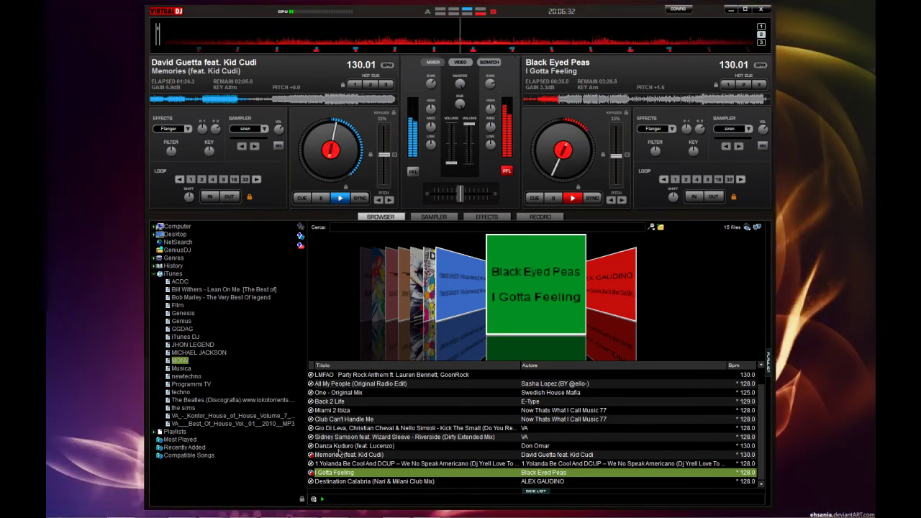
Find mr saxobeat by Alexandra Stan in the track list, load it onto deck 1 and sync it to deck 2.
{"action": "left_click", "coordinate": [346, 455]}
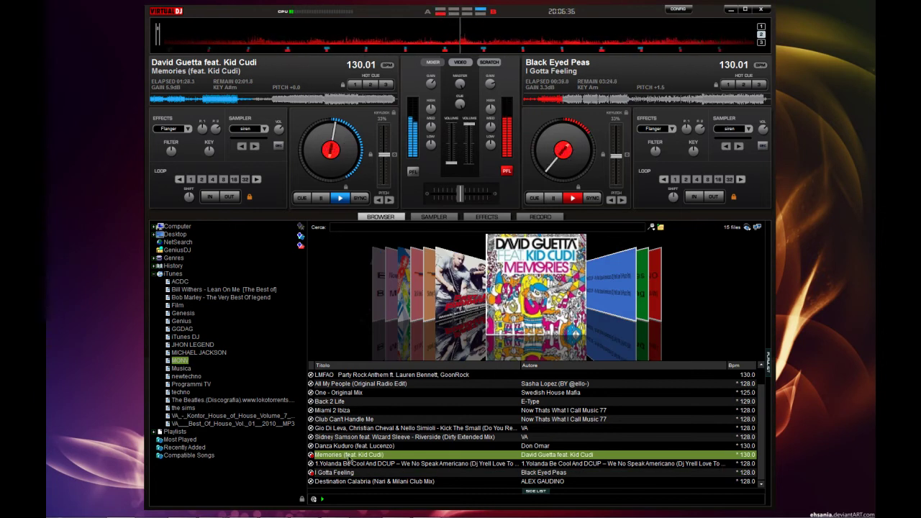
{"action": "scroll", "coordinate": [335, 432], "scroll_direction": "up", "scroll_amount": 2}
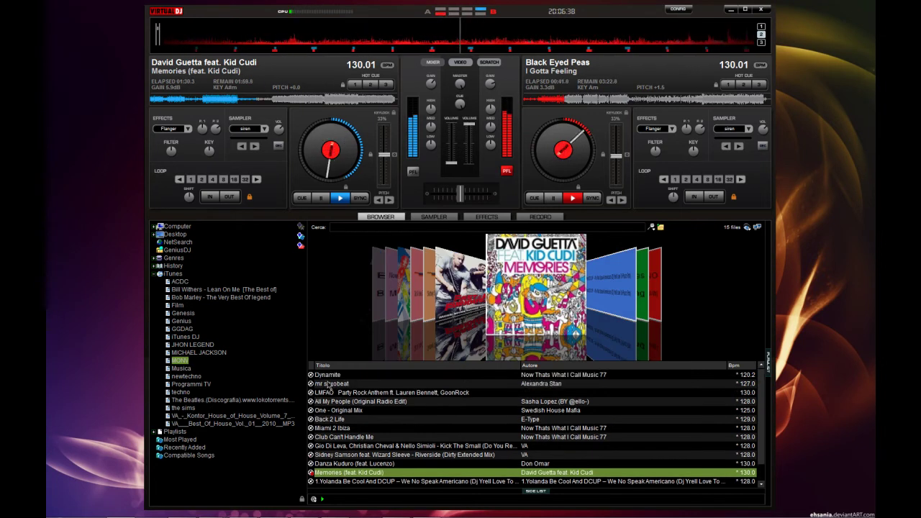
{"action": "left_click", "coordinate": [329, 385]}
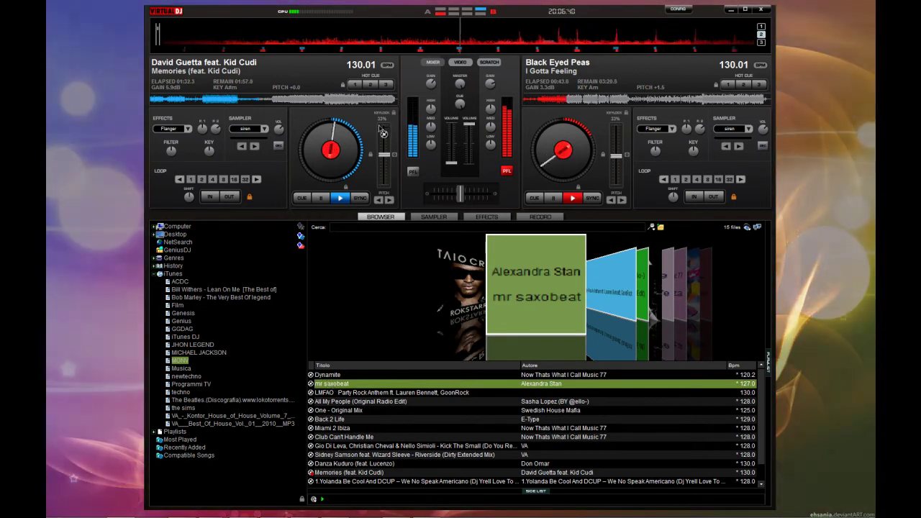
{"action": "left_click_drag", "start_coordinate": [329, 385], "coordinate": [350, 146]}
{"action": "left_click", "coordinate": [360, 198]}
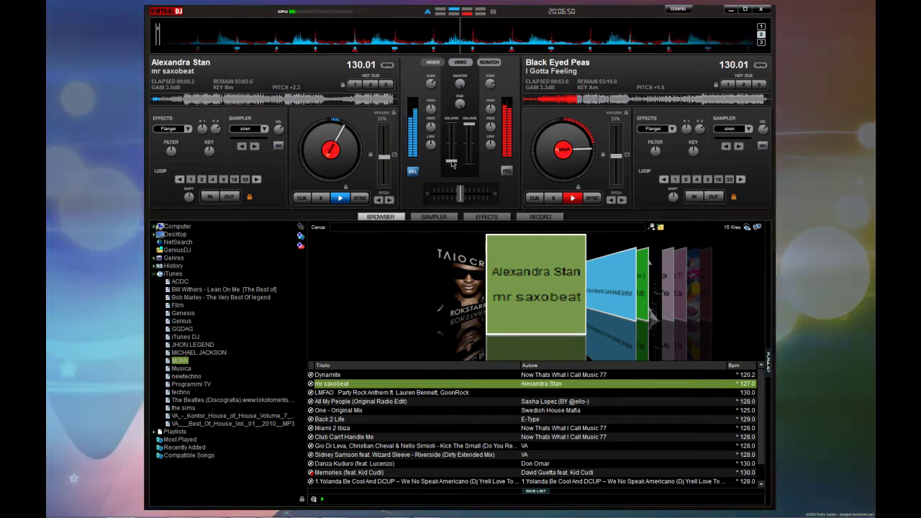
Fade the volume over from deck 2 to deck 1 and, after a pitch change, re-sync deck 1 to deck 2's tempo.
{"action": "left_click_drag", "start_coordinate": [452, 140], "coordinate": [471, 152]}
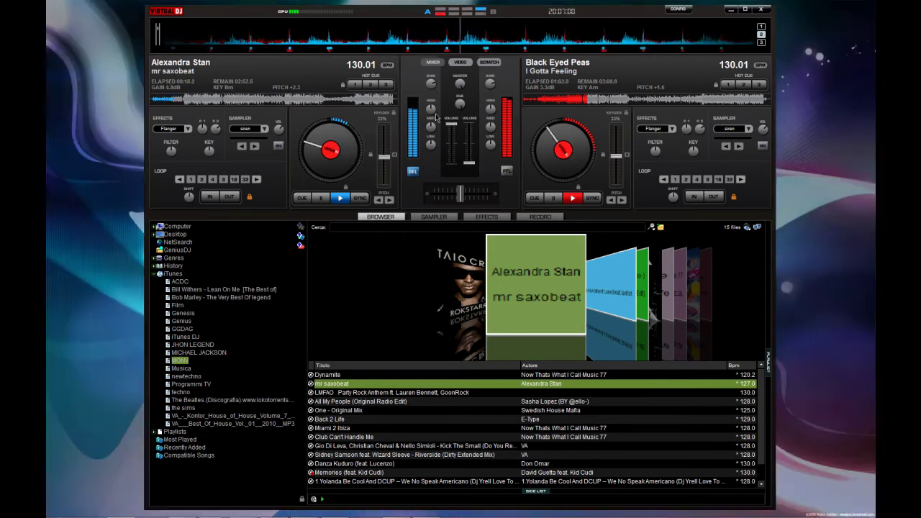
{"action": "mouse_move", "coordinate": [386, 160]}
{"action": "left_mouse_down"}
{"action": "mouse_move", "coordinate": [385, 141]}
{"action": "mouse_move", "coordinate": [385, 154]}
{"action": "left_mouse_up"}
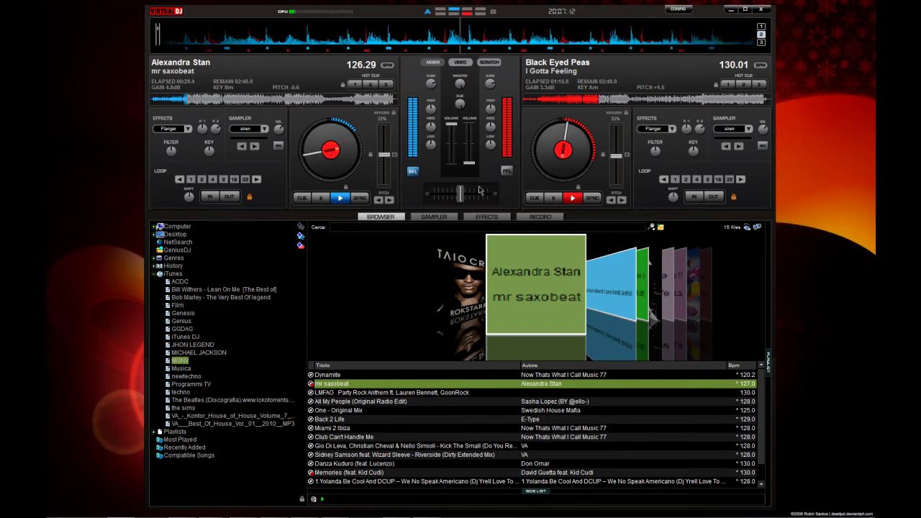
{"action": "key", "text": "s"}
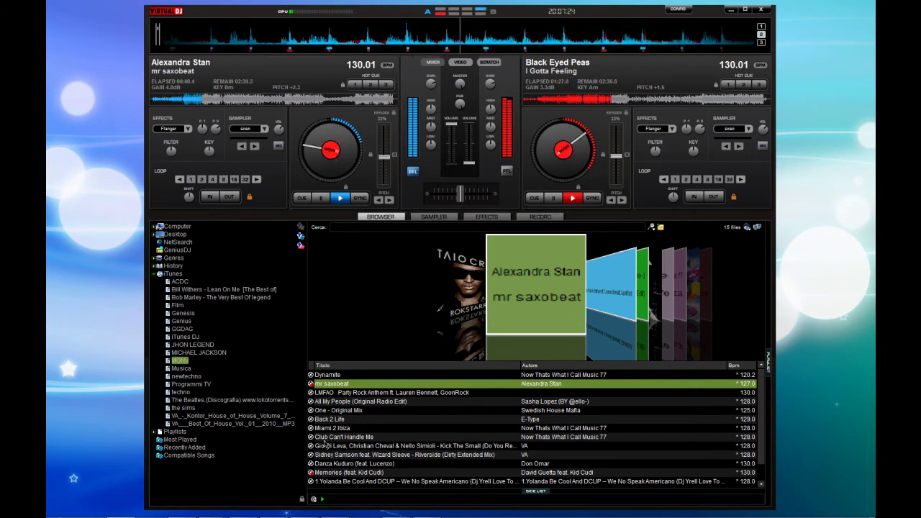
Load All My People (Original Radio Edit) onto deck 2 and sync it to deck 1.
{"action": "left_click", "coordinate": [341, 411]}
{"action": "left_click", "coordinate": [346, 402]}
{"action": "left_click_drag", "start_coordinate": [346, 405], "coordinate": [561, 171]}
{"action": "left_click", "coordinate": [591, 198]}
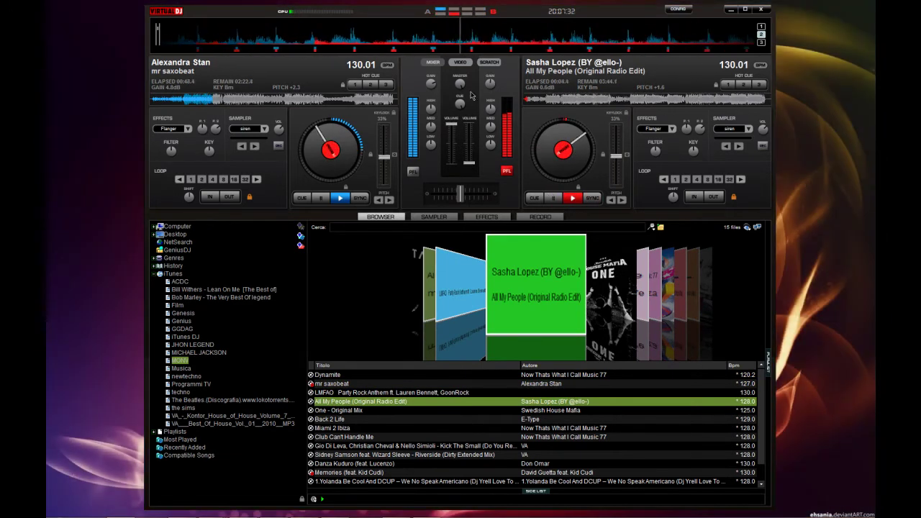
Balance the gains to 3.0 dB on deck 1 and 2.7 dB on deck 2, fading the volume over to deck 2.
{"action": "left_click_drag", "start_coordinate": [427, 82], "coordinate": [504, 88]}
{"action": "mouse_move", "coordinate": [468, 163]}
{"action": "left_mouse_down"}
{"action": "mouse_move", "coordinate": [470, 133]}
{"action": "mouse_move", "coordinate": [451, 141]}
{"action": "mouse_move", "coordinate": [452, 167]}
{"action": "left_mouse_up"}
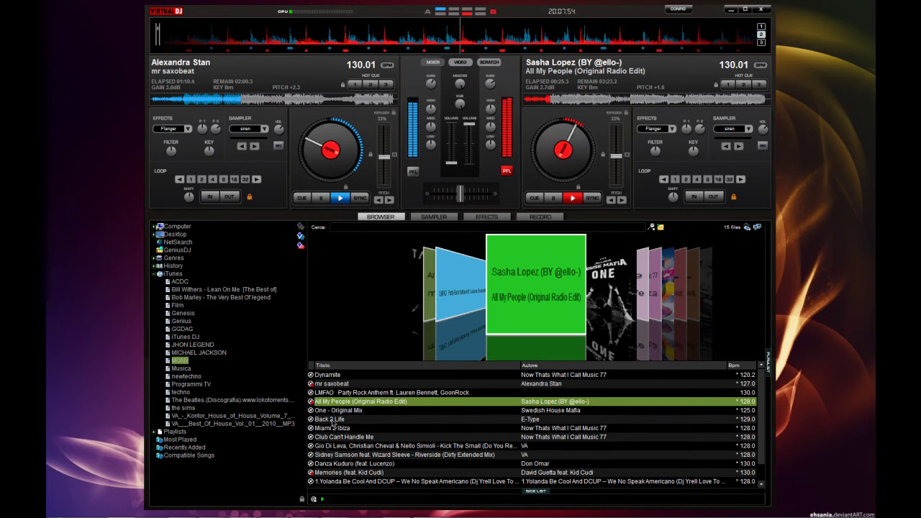
Load One - Original Mix by Swedish House Mafia onto deck 1, sync it to deck 2 and skip ahead past its intro.
{"action": "left_click", "coordinate": [335, 410]}
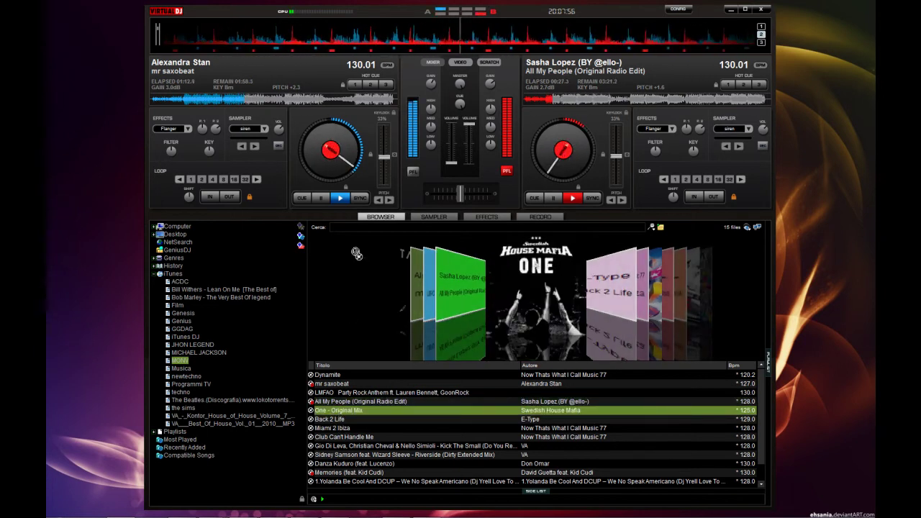
{"action": "left_click_drag", "start_coordinate": [352, 155], "coordinate": [354, 157]}
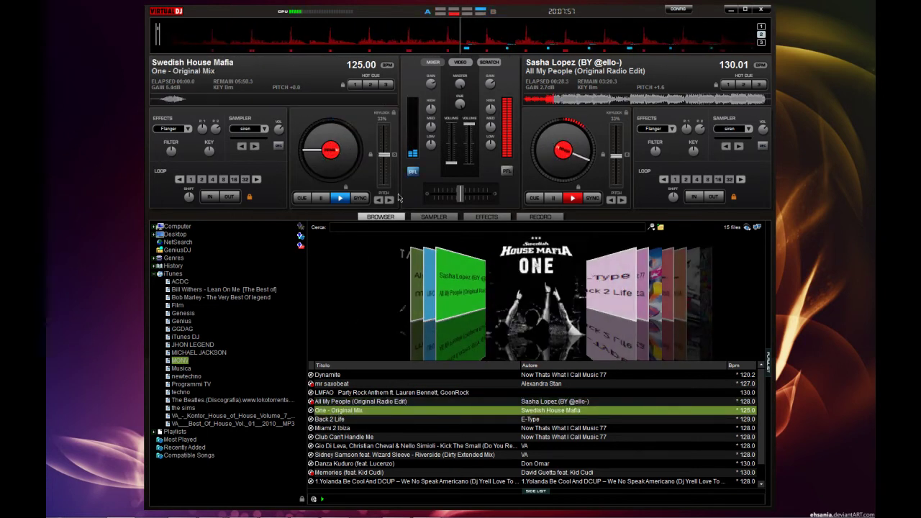
{"action": "left_click", "coordinate": [360, 199]}
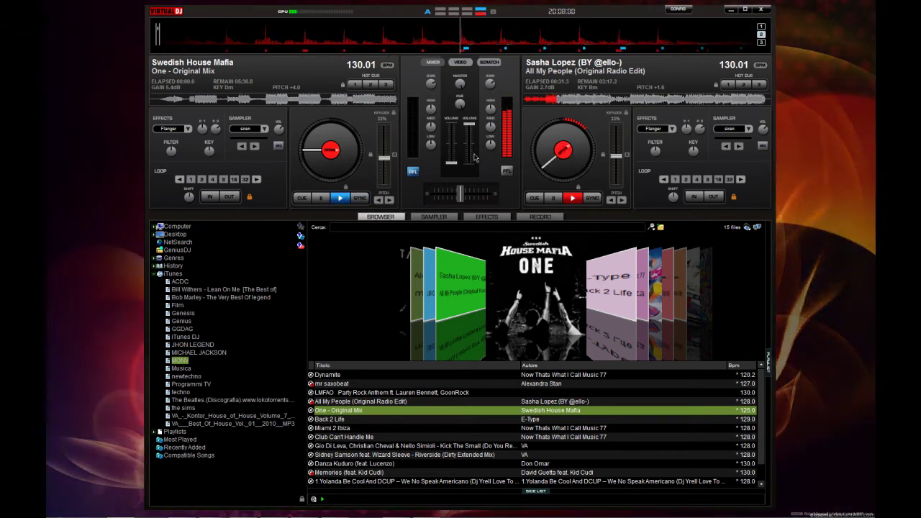
{"action": "left_click", "coordinate": [362, 199]}
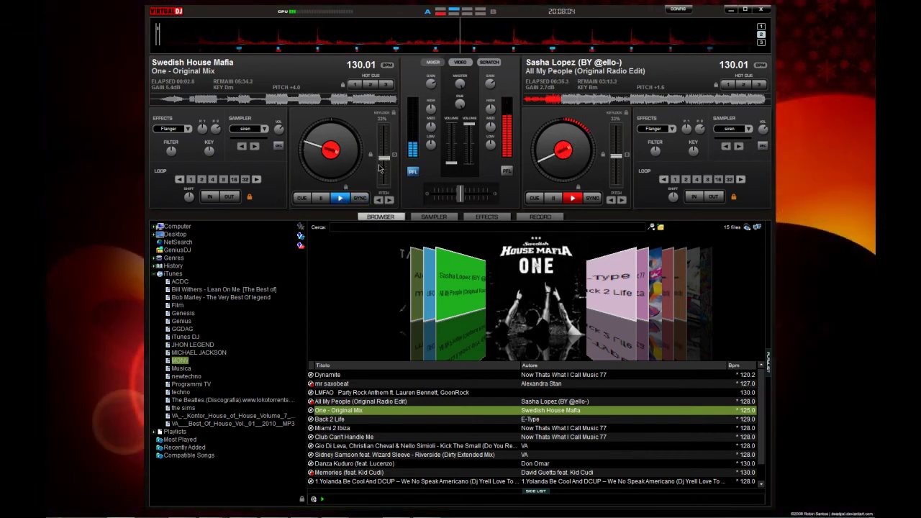
{"action": "left_click", "coordinate": [164, 102]}
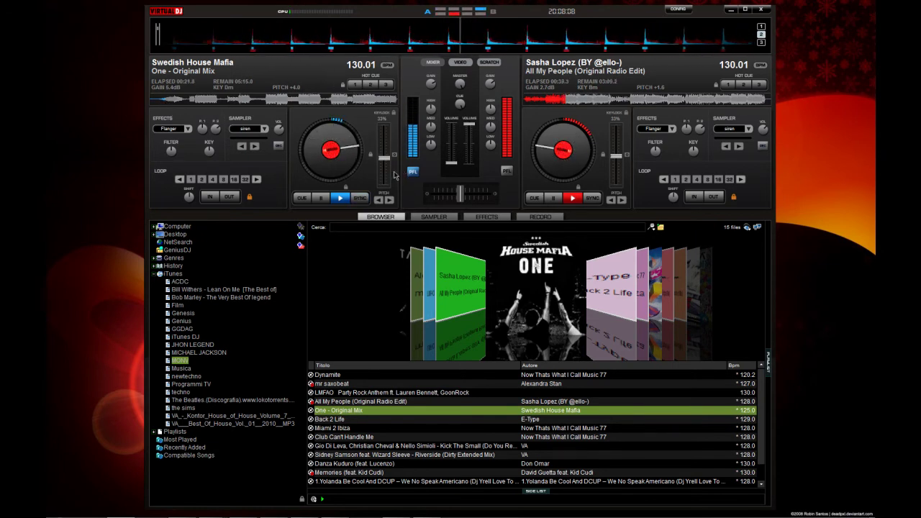
Bring deck 1's volume fader fully up and fade deck 2's volume down to the minimum.
{"action": "left_click_drag", "start_coordinate": [451, 164], "coordinate": [452, 131]}
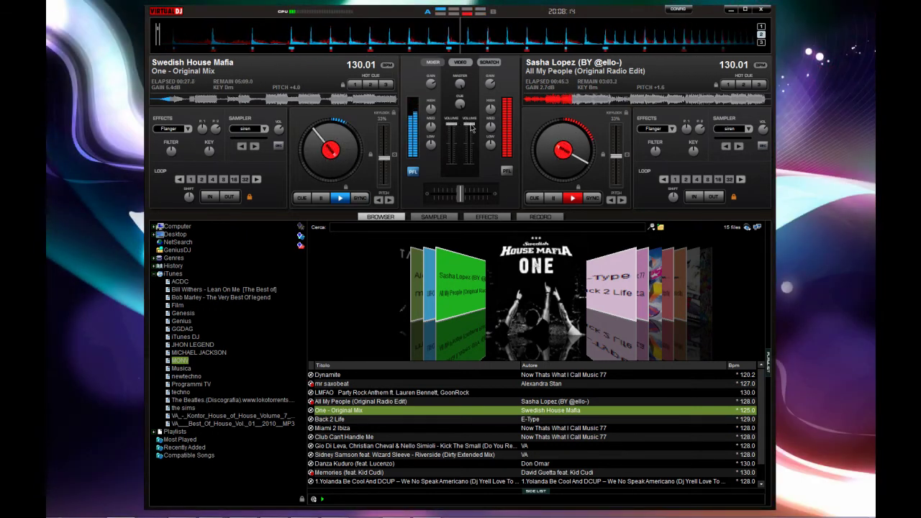
{"action": "left_click_drag", "start_coordinate": [470, 129], "coordinate": [470, 139]}
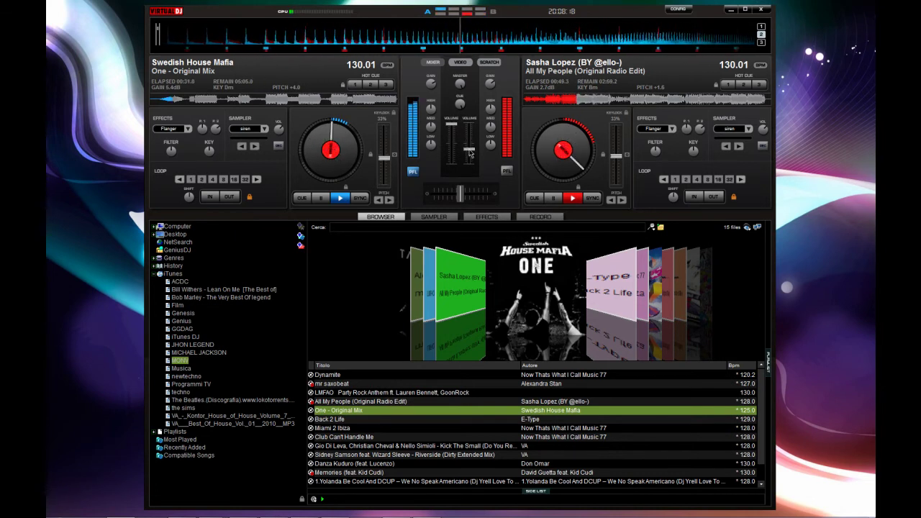
{"action": "left_click_drag", "start_coordinate": [469, 160], "coordinate": [470, 167]}
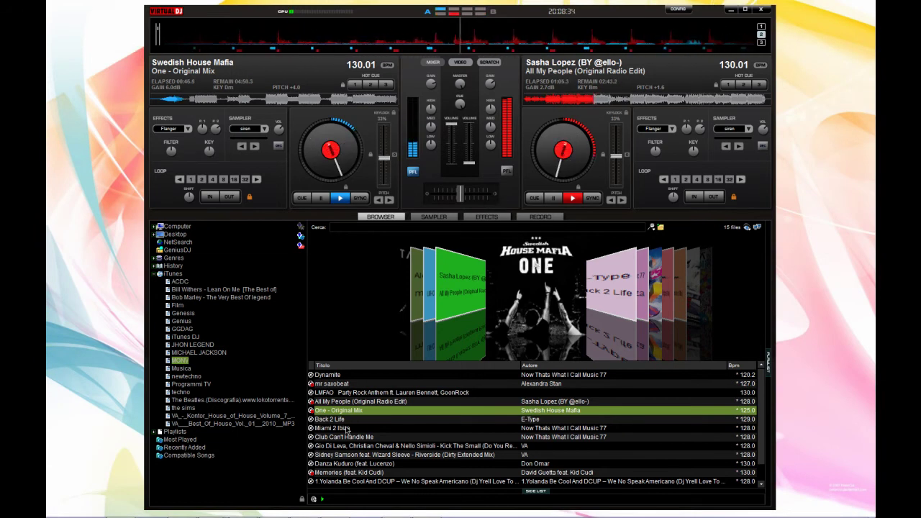
Bring in Danza Kuduro (feat. Lucenzo) on deck 2, synced to deck 1, and fade the volume over to it.
{"action": "left_click_drag", "start_coordinate": [338, 464], "coordinate": [580, 163]}
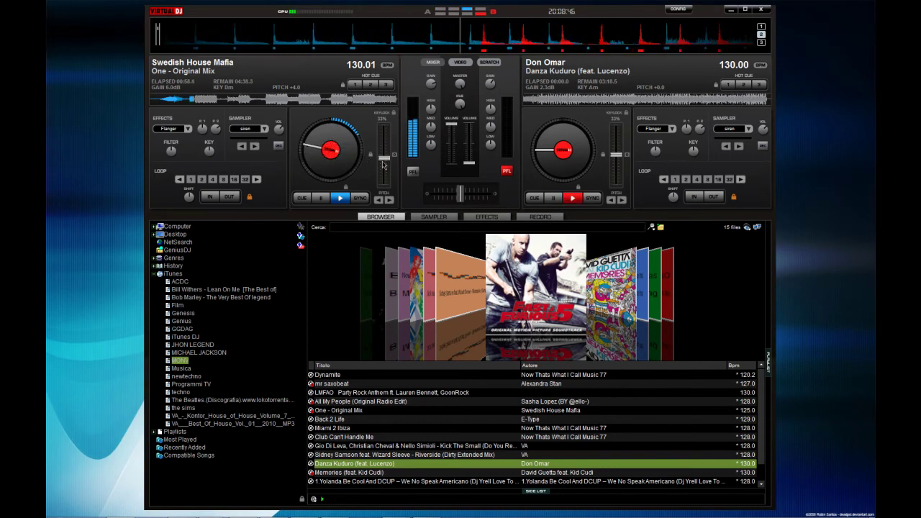
{"action": "left_click", "coordinate": [590, 199]}
{"action": "left_click", "coordinate": [574, 199]}
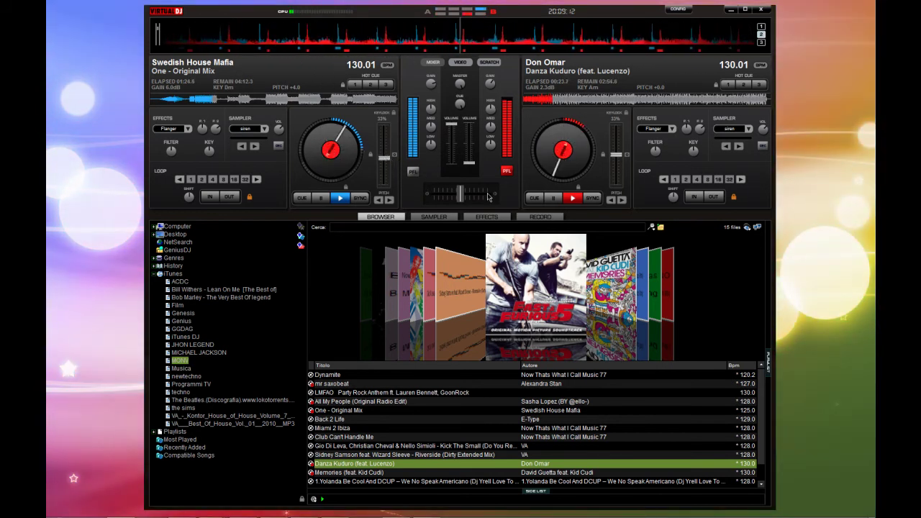
{"action": "left_click_drag", "start_coordinate": [473, 168], "coordinate": [471, 124]}
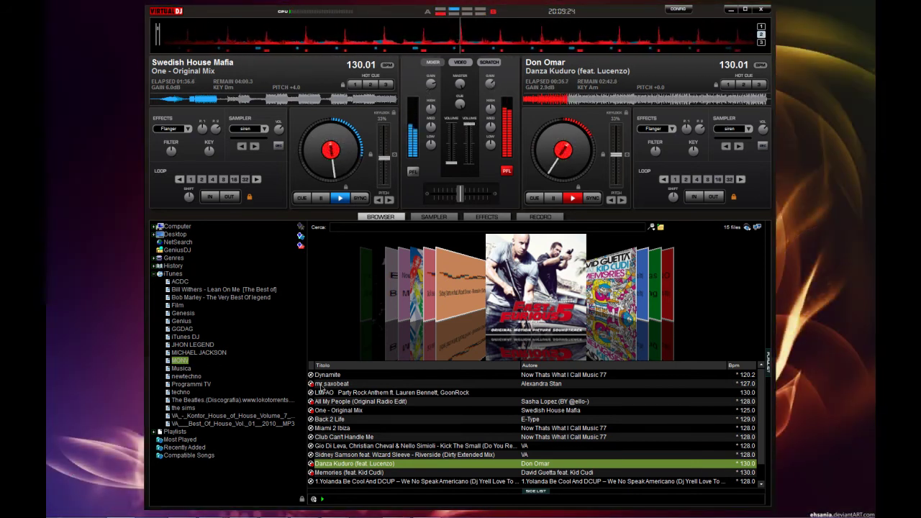
Find We No Speak Americano by Yolanda Be Cool and DCUP in the track list and load it onto deck 1.
{"action": "left_click", "coordinate": [344, 437]}
{"action": "left_click", "coordinate": [353, 418]}
{"action": "scroll", "coordinate": [358, 424], "scroll_direction": "down", "scroll_amount": 1}
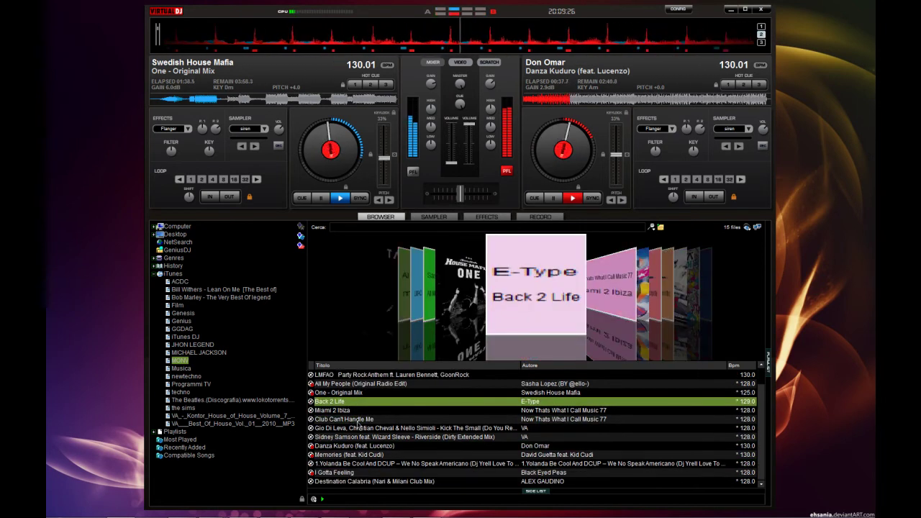
{"action": "left_click_drag", "start_coordinate": [349, 464], "coordinate": [347, 139]}
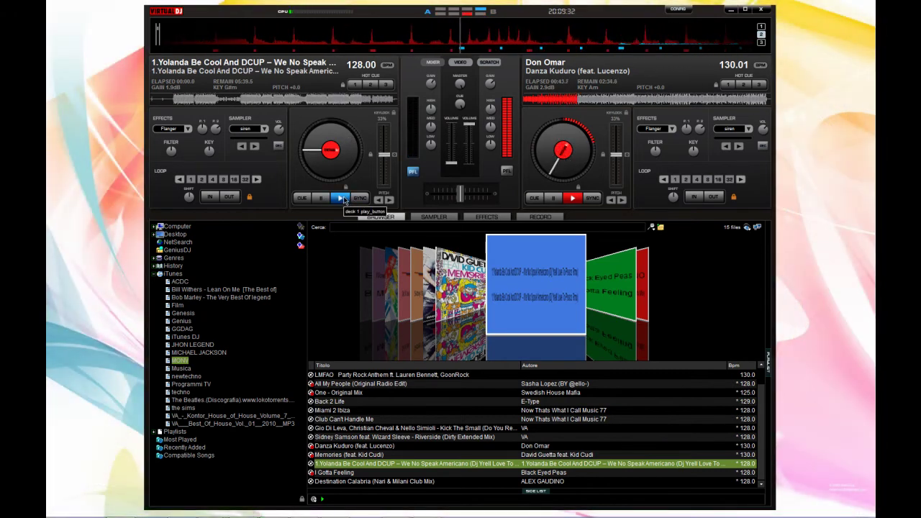
Start We No Speak Americano in sync with deck 2 and skip ahead to a point past two minutes.
{"action": "left_click", "coordinate": [342, 198]}
{"action": "left_click", "coordinate": [359, 198]}
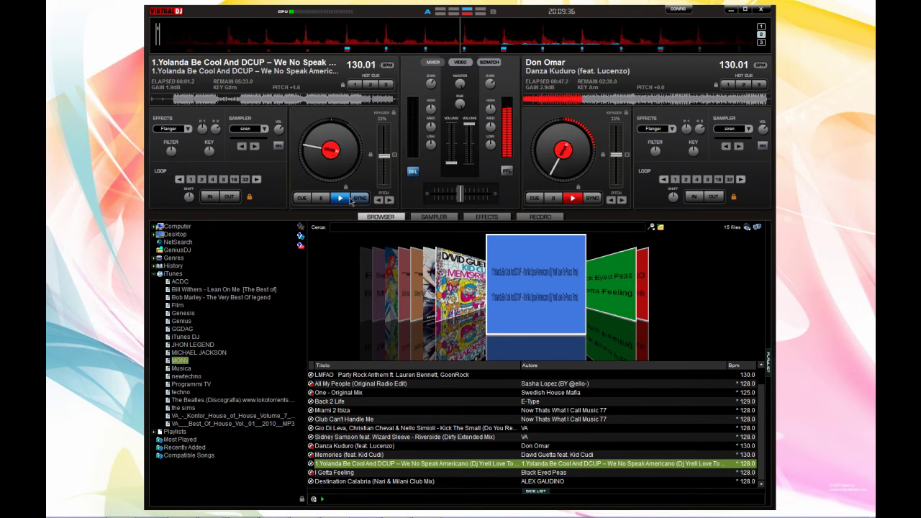
{"action": "left_click", "coordinate": [230, 101]}
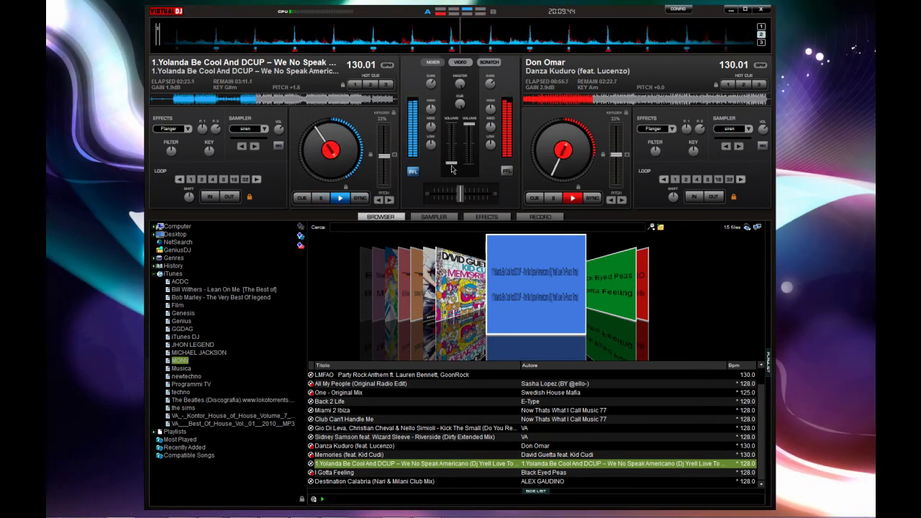
Lower deck 2's gain, raise deck 1's gain, and fade the volume over from Danza Kuduro to We No Speak Americano.
{"action": "left_click", "coordinate": [507, 171]}
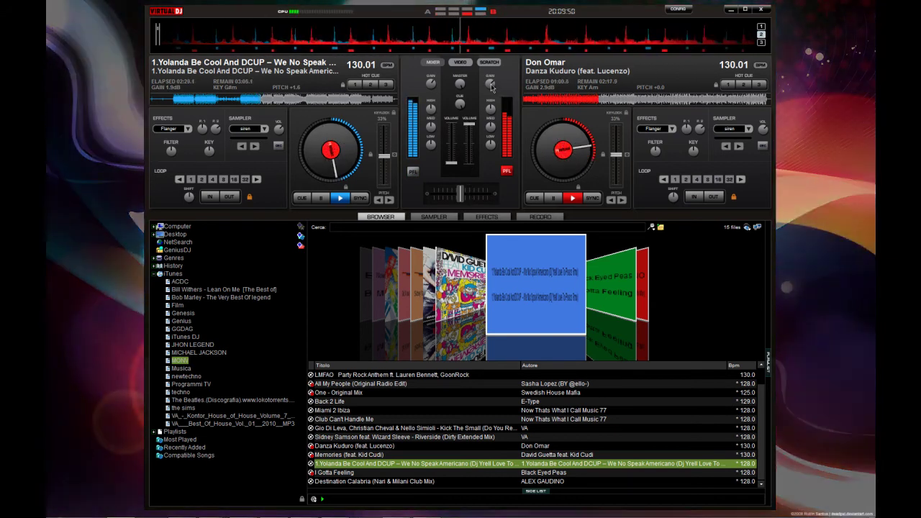
{"action": "left_click_drag", "start_coordinate": [492, 84], "coordinate": [491, 90]}
{"action": "left_click_drag", "start_coordinate": [434, 86], "coordinate": [434, 79]}
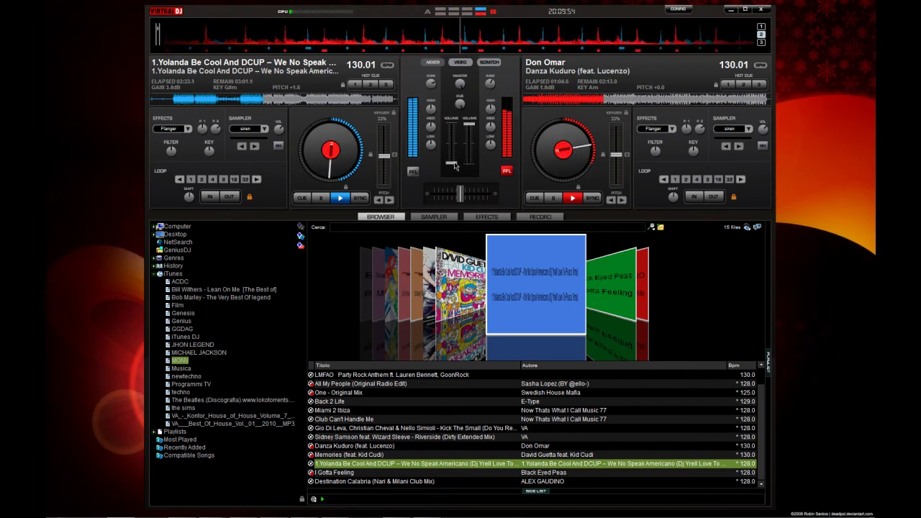
{"action": "left_click_drag", "start_coordinate": [454, 166], "coordinate": [454, 126]}
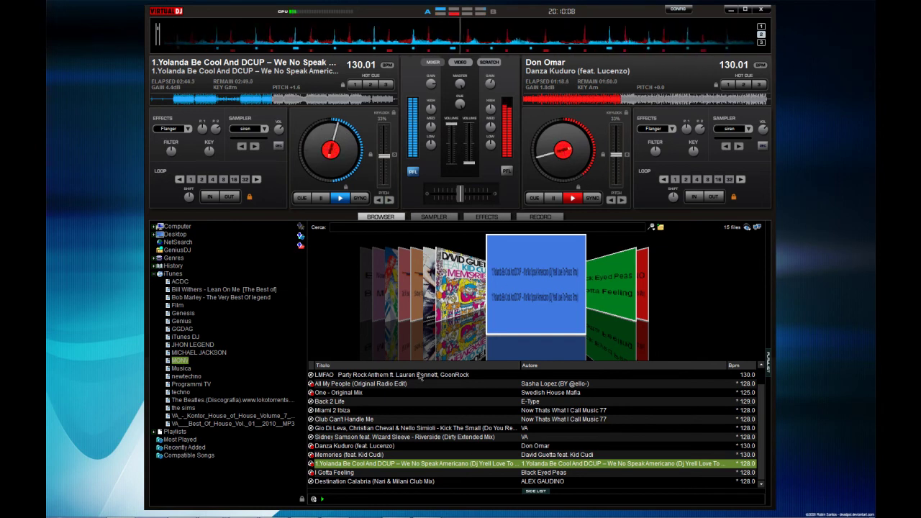
Find Party Rock Anthem by LMFAO in the track list and load it onto deck 2.
{"action": "left_click", "coordinate": [345, 428]}
{"action": "scroll", "coordinate": [344, 425], "scroll_direction": "up", "scroll_amount": 1}
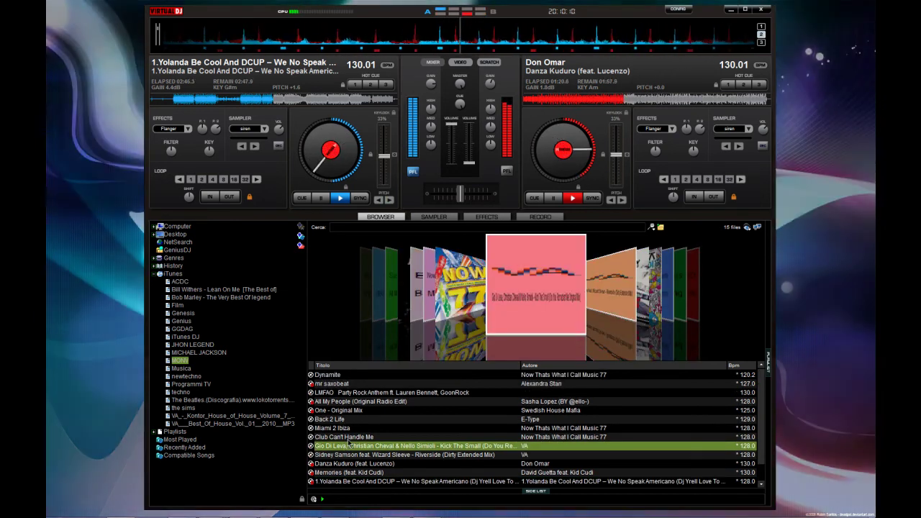
{"action": "left_click", "coordinate": [345, 428]}
{"action": "left_click", "coordinate": [332, 375]}
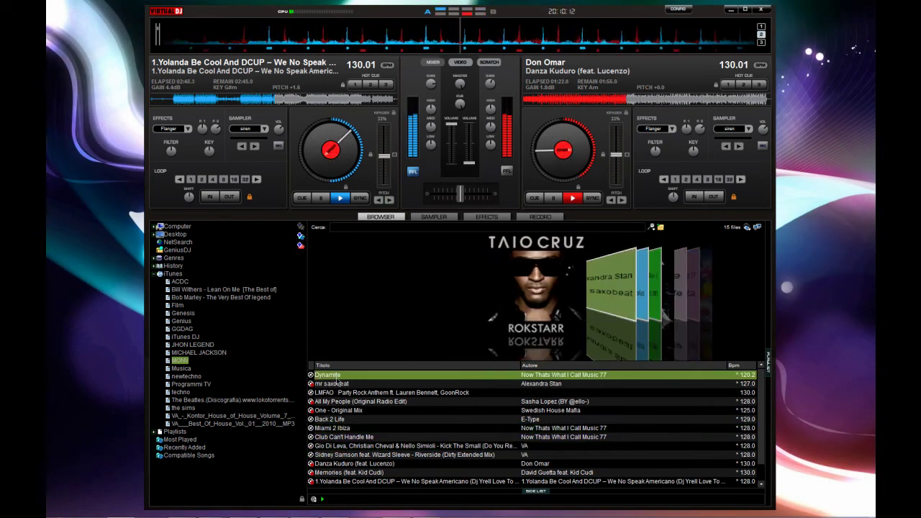
{"action": "scroll", "coordinate": [344, 411], "scroll_direction": "down", "scroll_amount": 1}
{"action": "left_click", "coordinate": [339, 480]}
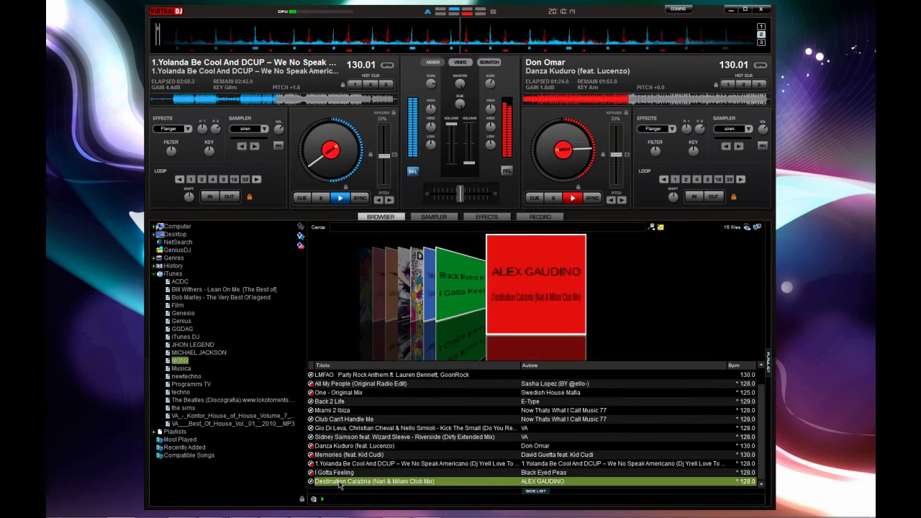
{"action": "scroll", "coordinate": [344, 461], "scroll_direction": "up", "scroll_amount": 1}
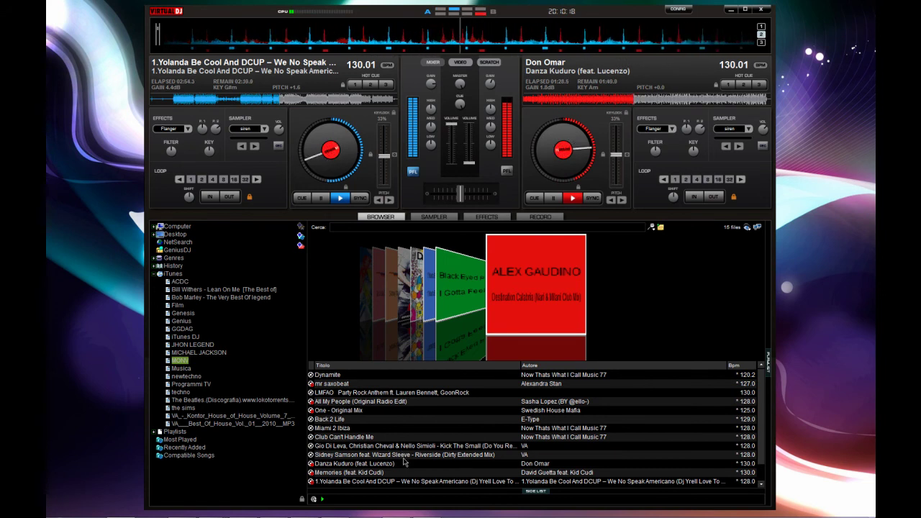
{"action": "left_click", "coordinate": [329, 395]}
{"action": "left_click_drag", "start_coordinate": [489, 276], "coordinate": [575, 144]}
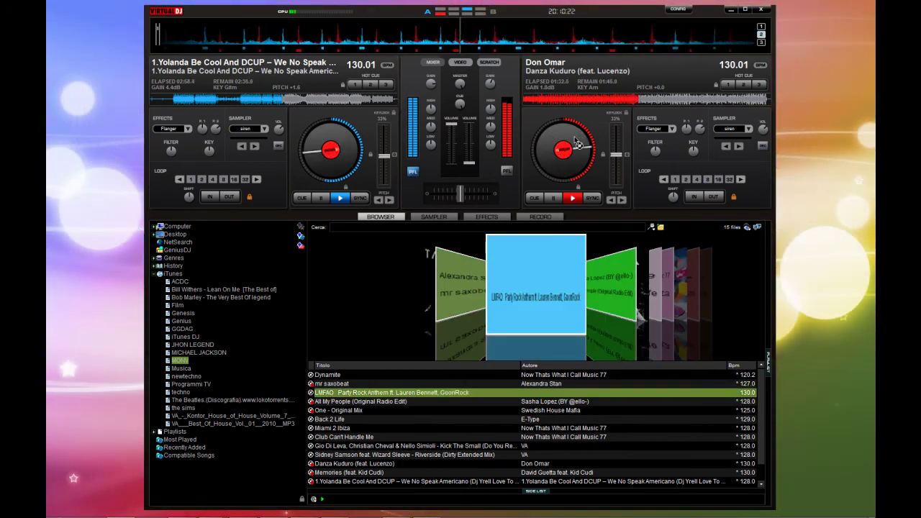
Start Party Rock Anthem on deck 2 and skip ahead to a point past two minutes.
{"action": "left_click", "coordinate": [572, 200]}
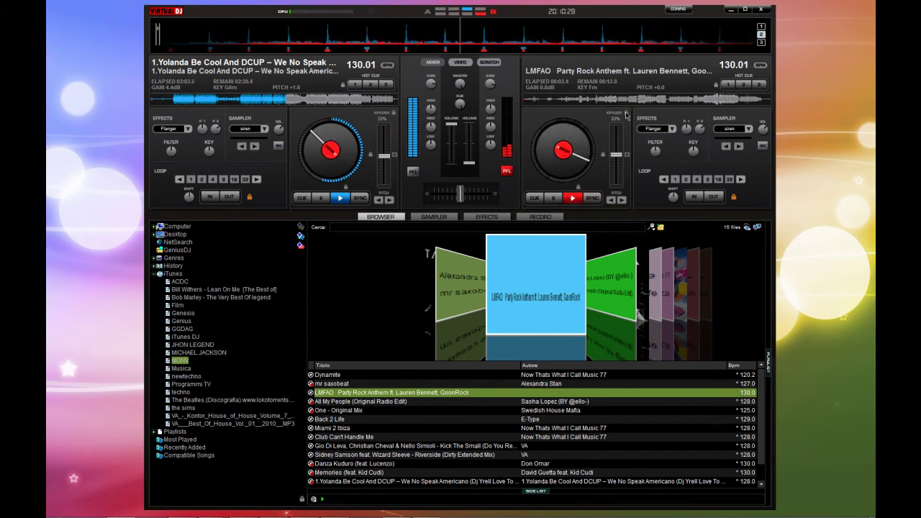
{"action": "left_click", "coordinate": [588, 103]}
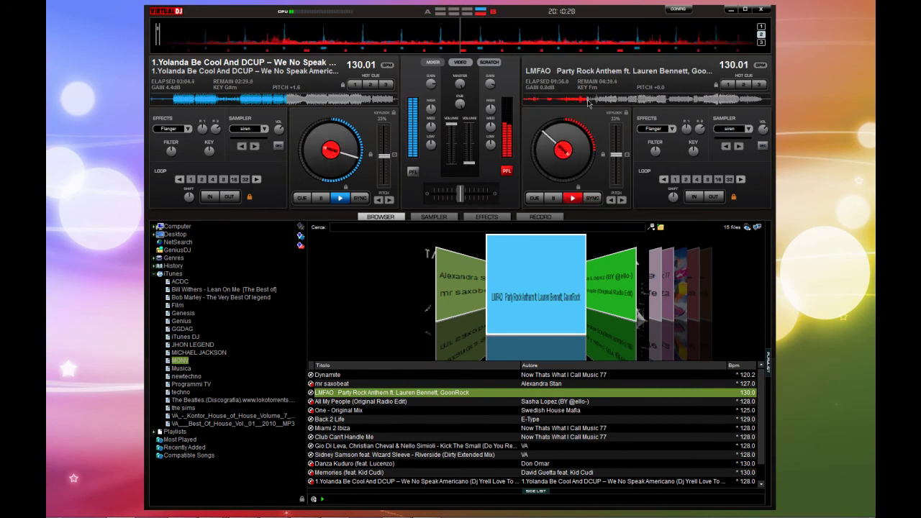
{"action": "left_click", "coordinate": [610, 101]}
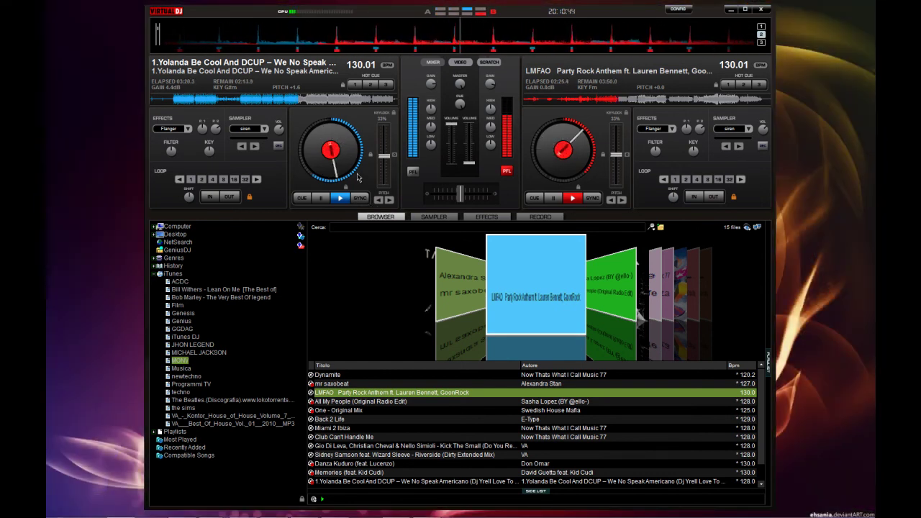
Bring deck 2's volume fader fully up, fade deck 1 down to the minimum, and switch headphone monitoring to deck 2.
{"action": "left_click", "coordinate": [351, 142]}
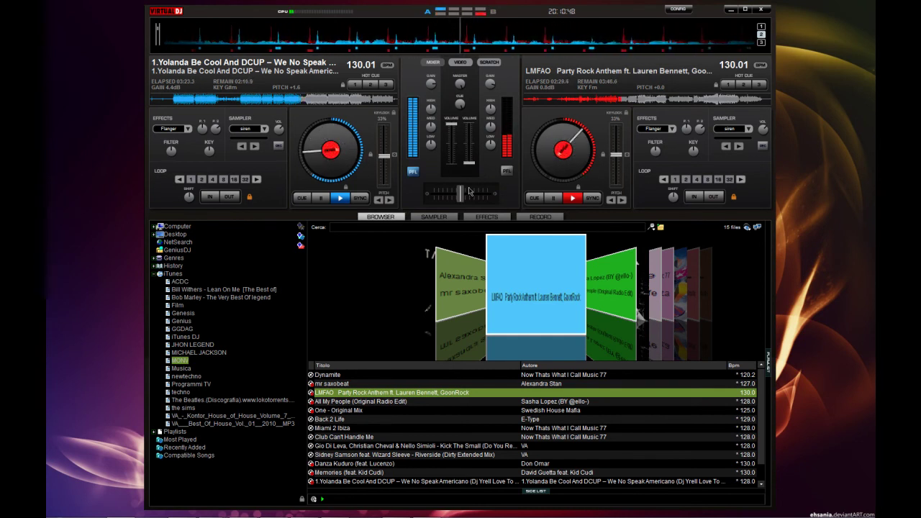
{"action": "left_click_drag", "start_coordinate": [470, 161], "coordinate": [473, 124]}
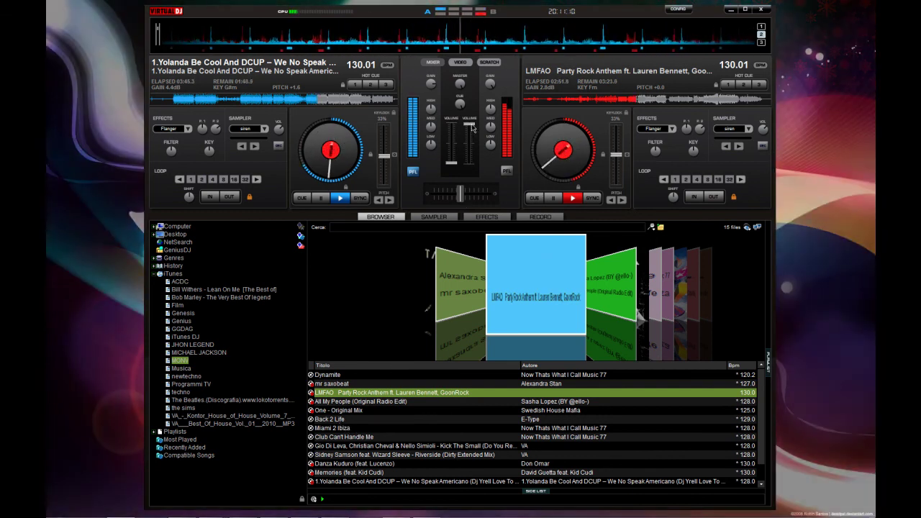
{"action": "left_click", "coordinate": [506, 171]}
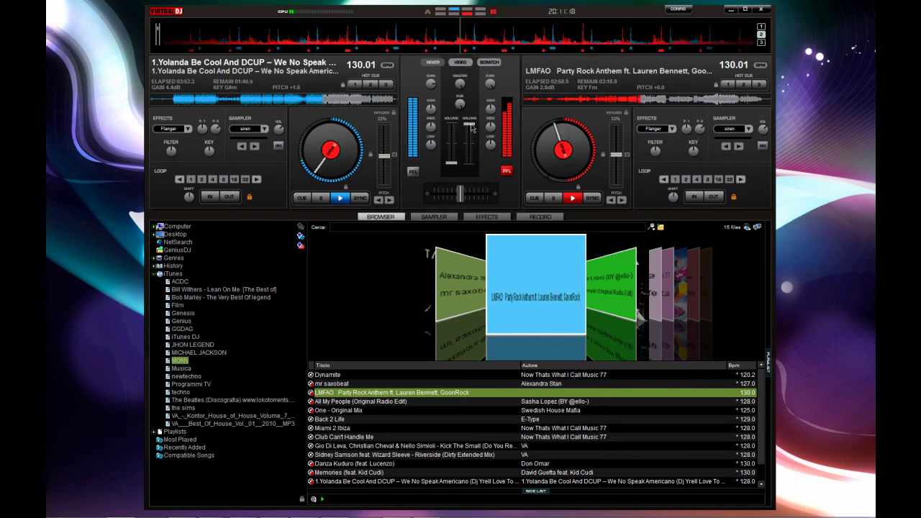
End the set by fading deck 2's volume to the minimum and pausing it, and close the DJ program.
{"action": "left_click_drag", "start_coordinate": [471, 134], "coordinate": [472, 168]}
{"action": "left_click", "coordinate": [554, 201]}
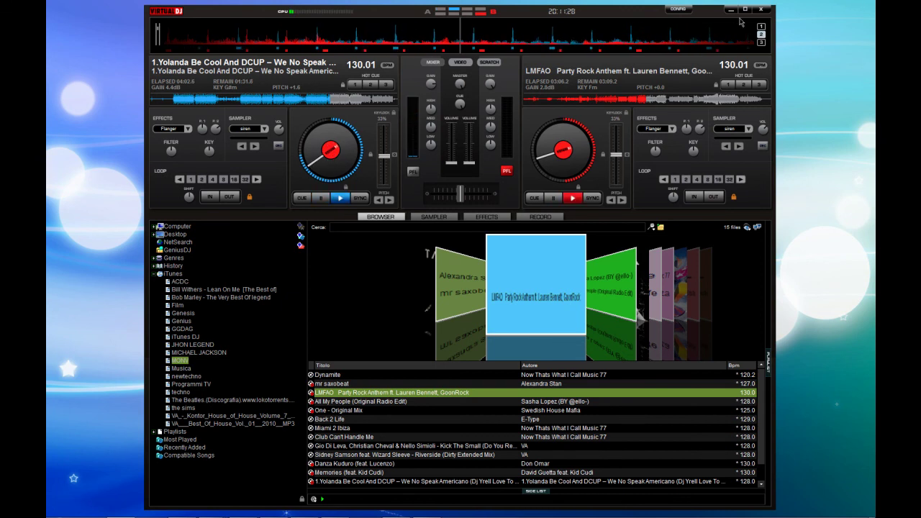
{"action": "left_click", "coordinate": [759, 12]}
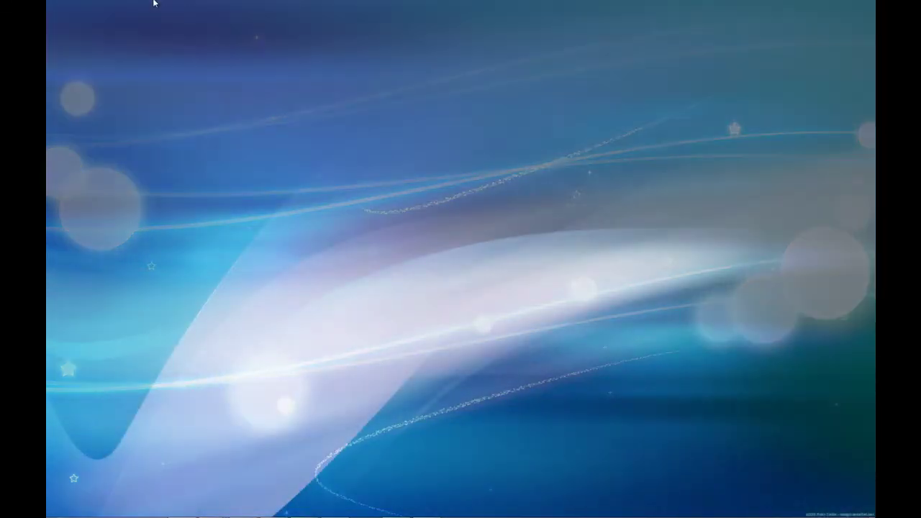